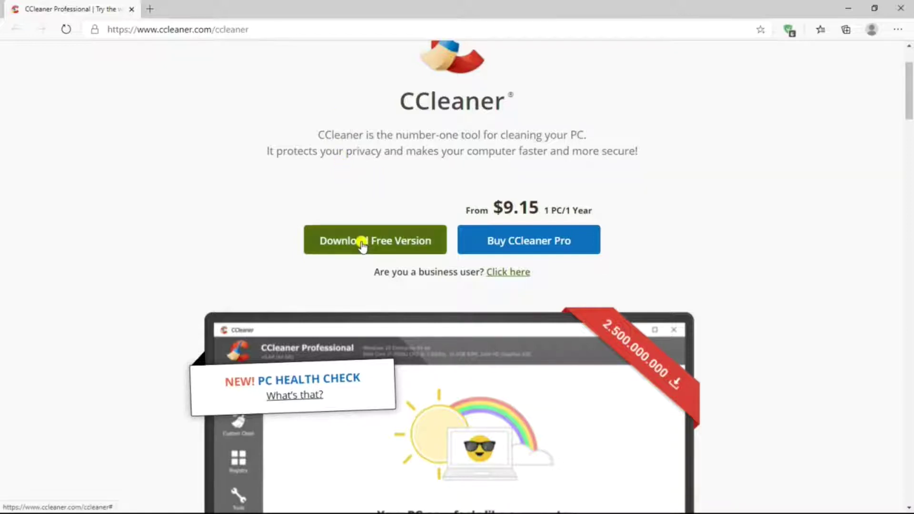
# Scroll to the edition comparison and bring up the MajorGeeks page for CCleaner Standard 5.73.8130.
pyautogui.click(547, 241)
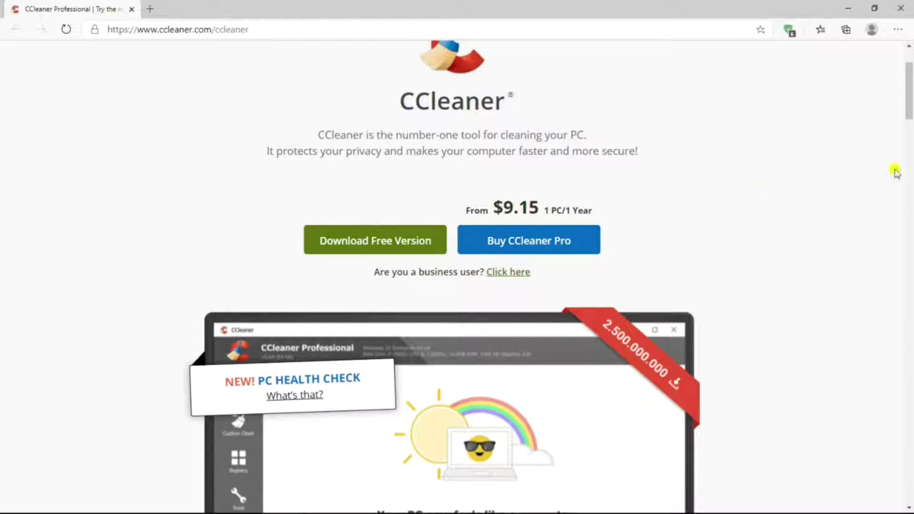
pyautogui.moveTo(908, 93); pyautogui.dragTo(910, 280)
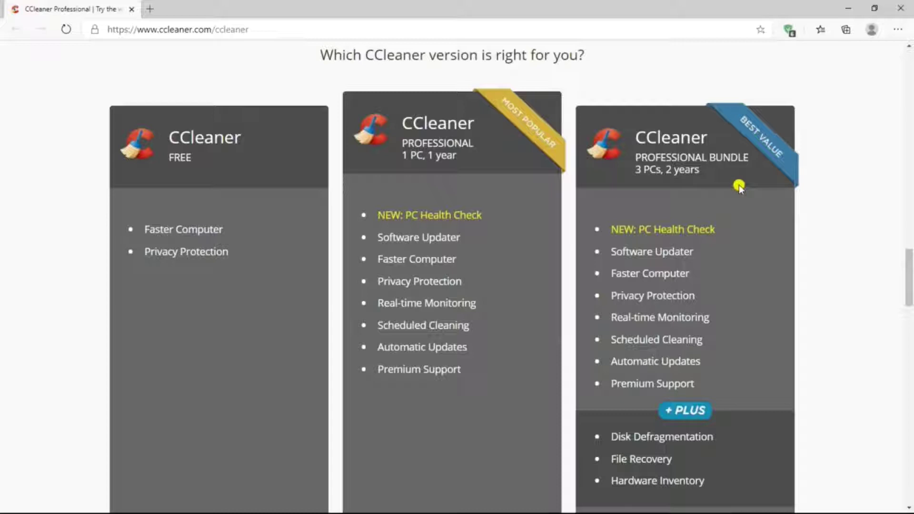
pyautogui.moveTo(908, 259); pyautogui.dragTo(910, 281)
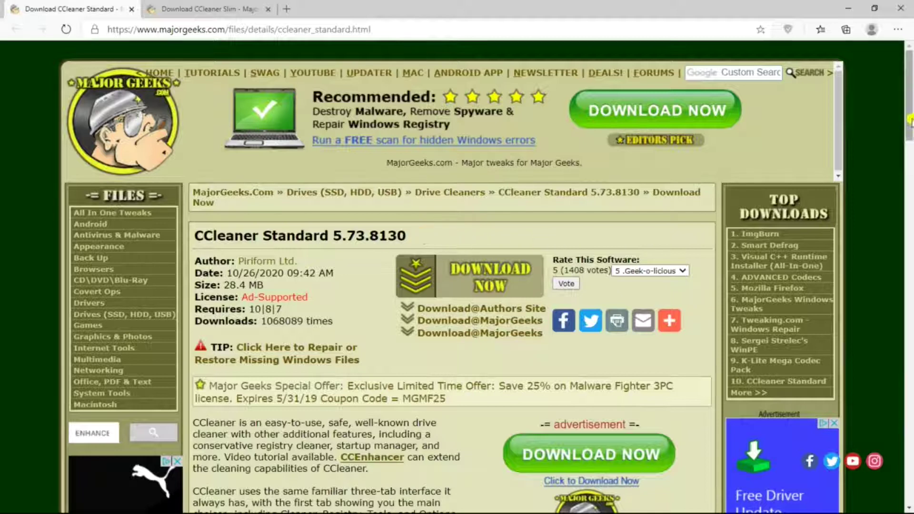
pyautogui.moveTo(910, 106); pyautogui.dragTo(912, 164)
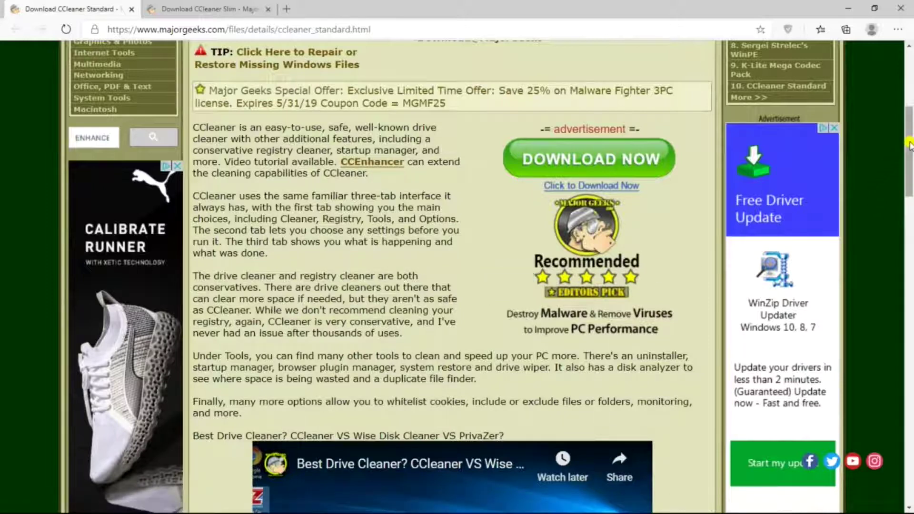
pyautogui.moveTo(911, 145); pyautogui.dragTo(911, 195)
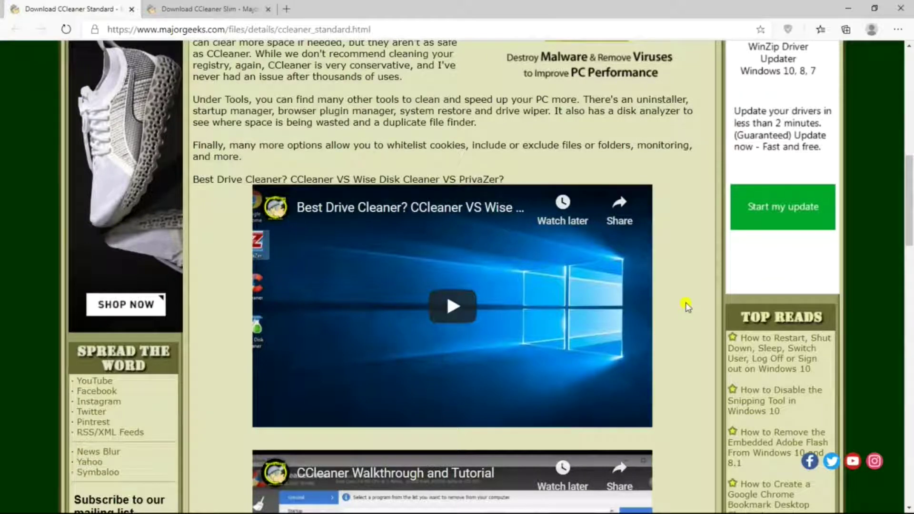
pyautogui.moveTo(909, 194); pyautogui.dragTo(909, 245)
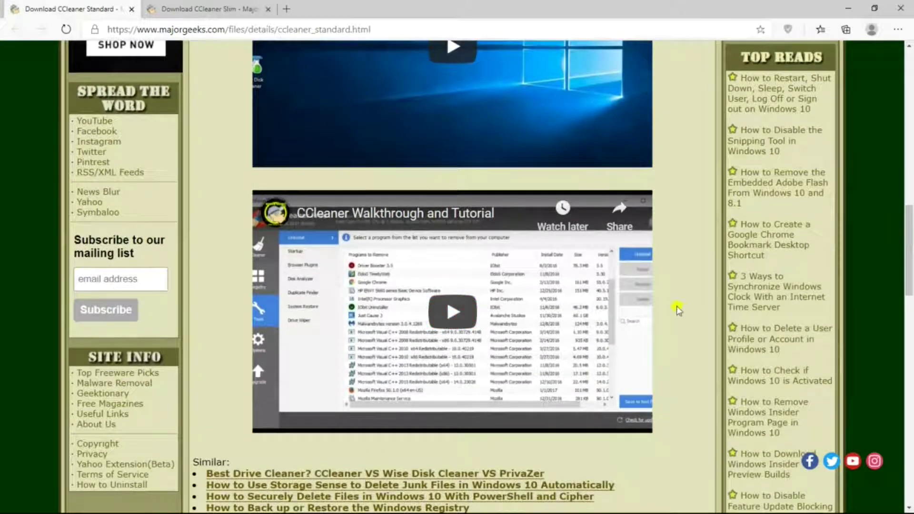
pyautogui.moveTo(912, 232); pyautogui.dragTo(911, 46)
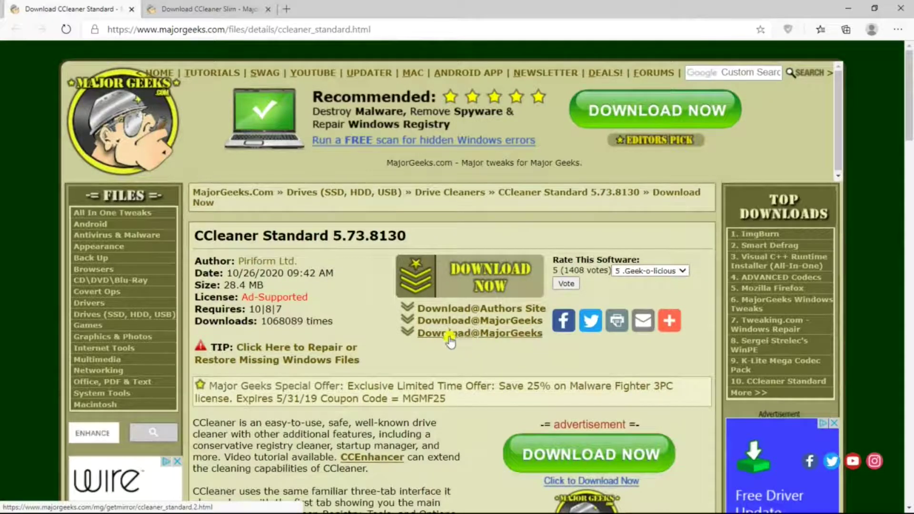
# Switch to the Download CCleaner Slim tab to get the ccsetup573 installer.
pyautogui.click(227, 13)
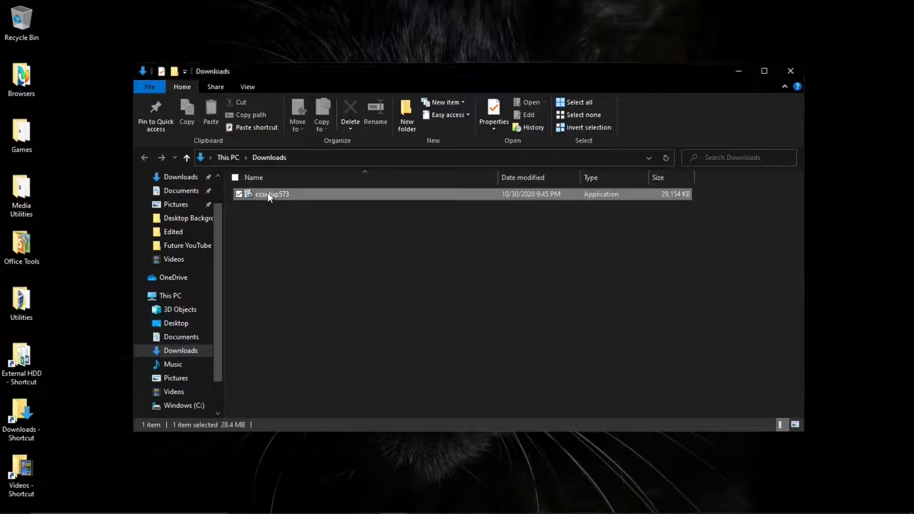
# Run ccsetup573 and install CCleaner v5.73, declining the optional AVG antivirus offer.
pyautogui.doubleClick(268, 196)
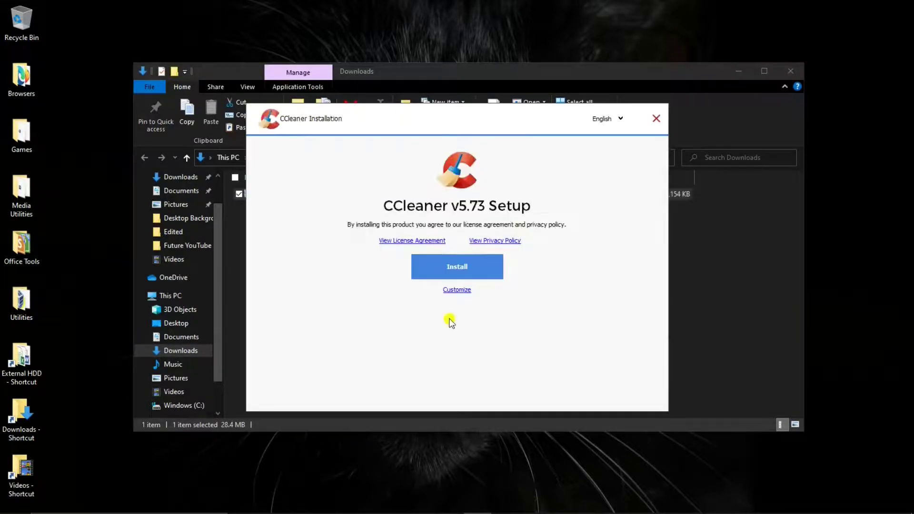
pyautogui.click(468, 269)
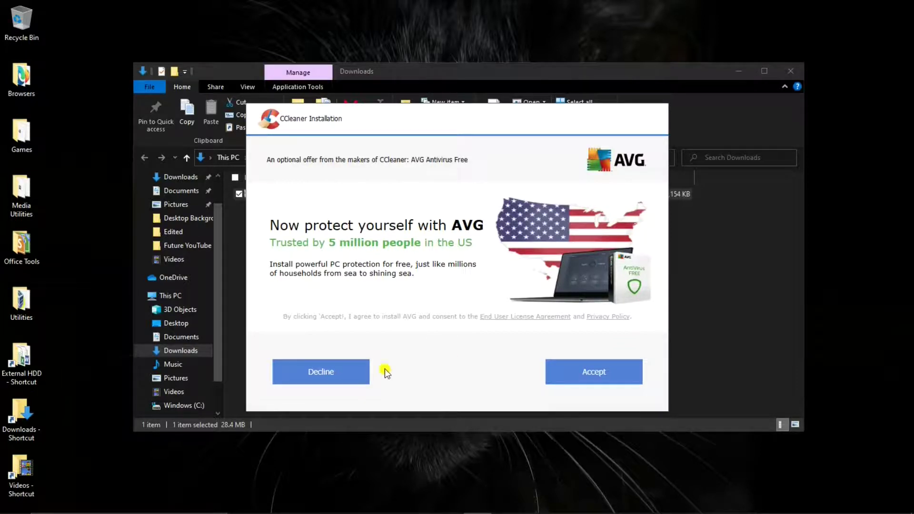
pyautogui.click(329, 376)
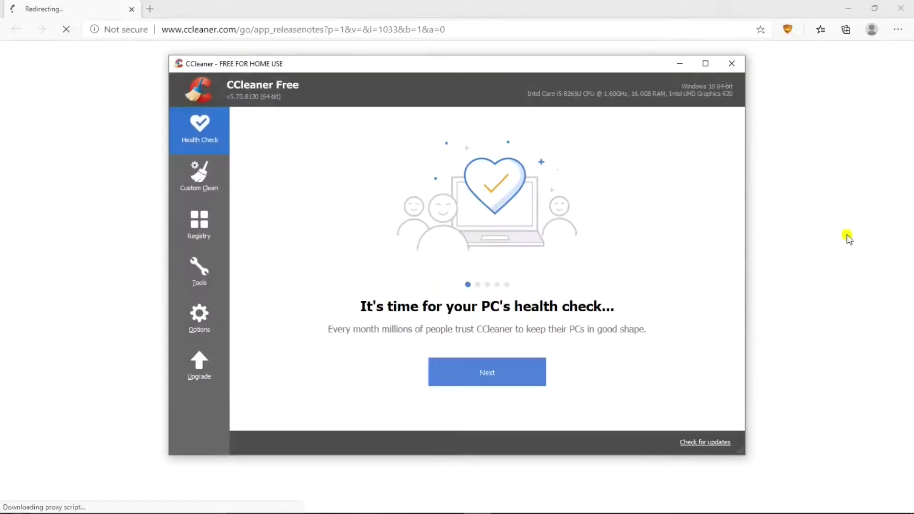
# Close the Release Notes browser window, leaving CCleaner Free on its Health Check screen.
pyautogui.click(699, 10)
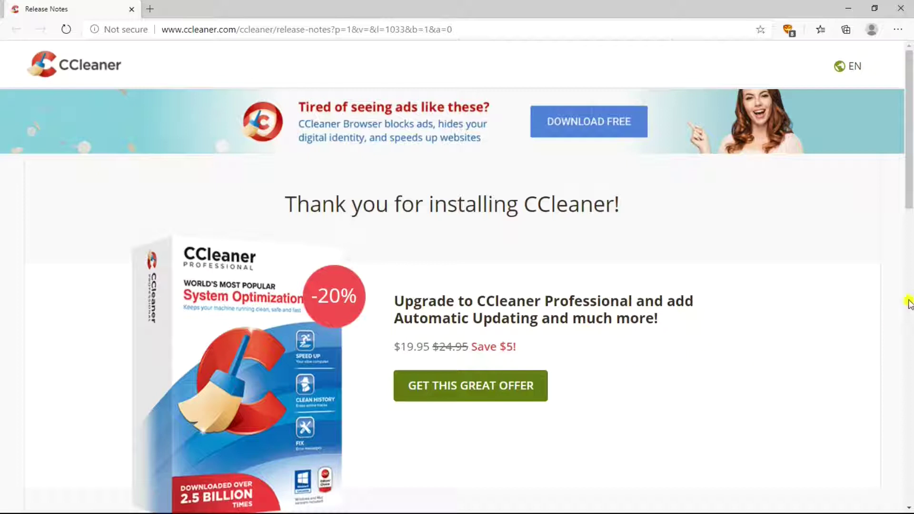
pyautogui.click(905, 9)
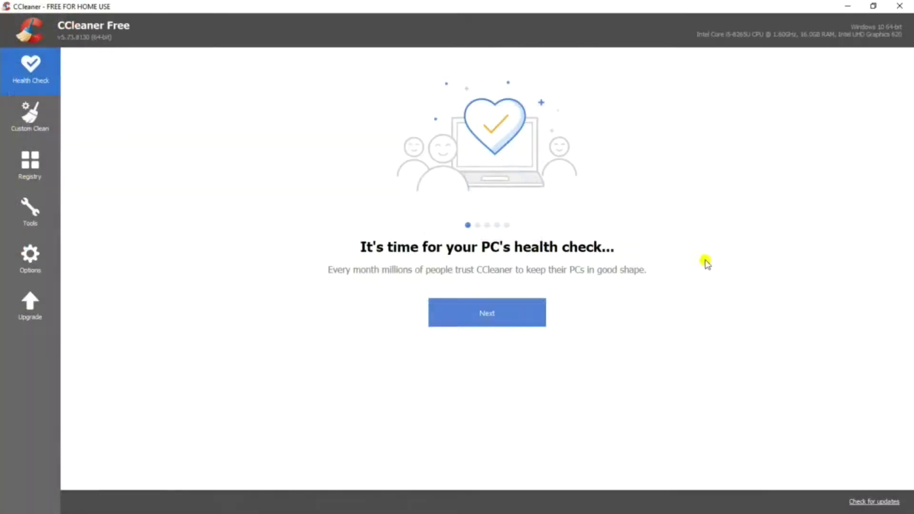
# Show the Options Cookies page with computer cookies and cookies to keep.
pyautogui.click(29, 261)
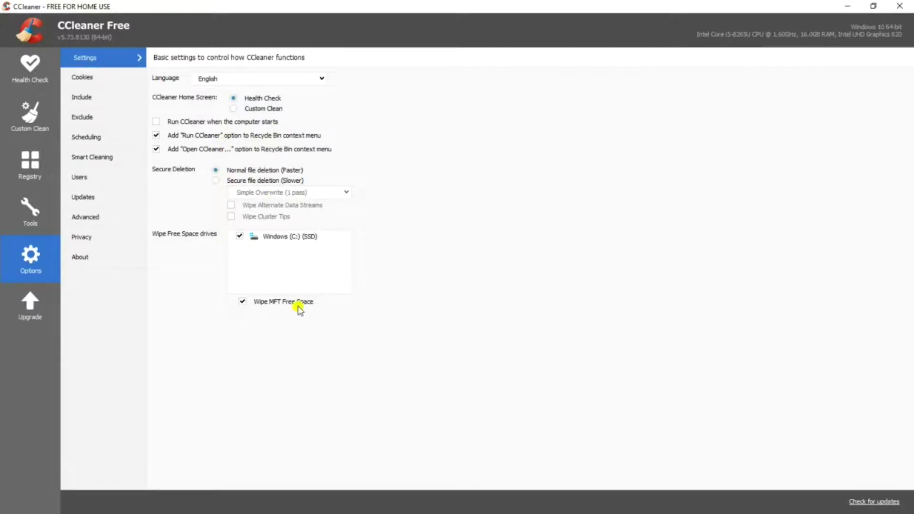
pyautogui.click(80, 78)
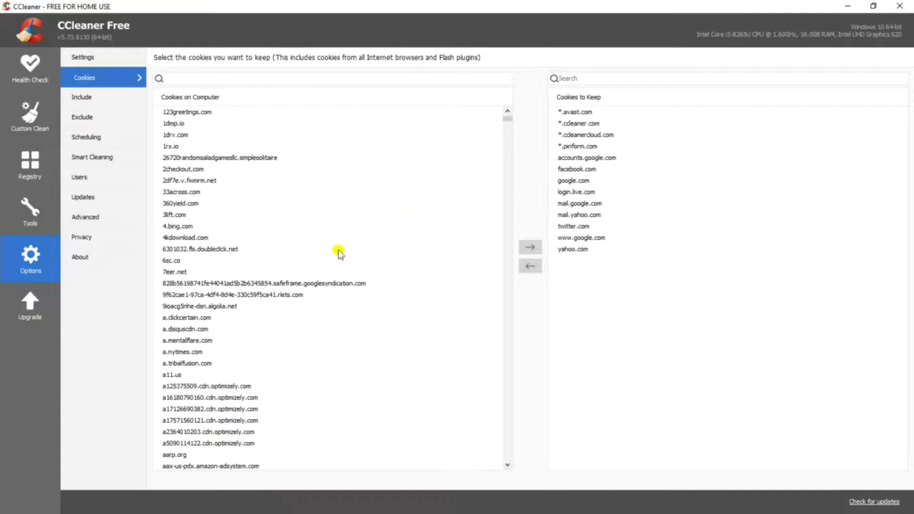
# Scroll through the Cookies on Computer list, then show the empty Include list.
pyautogui.moveTo(508, 119); pyautogui.dragTo(511, 152)
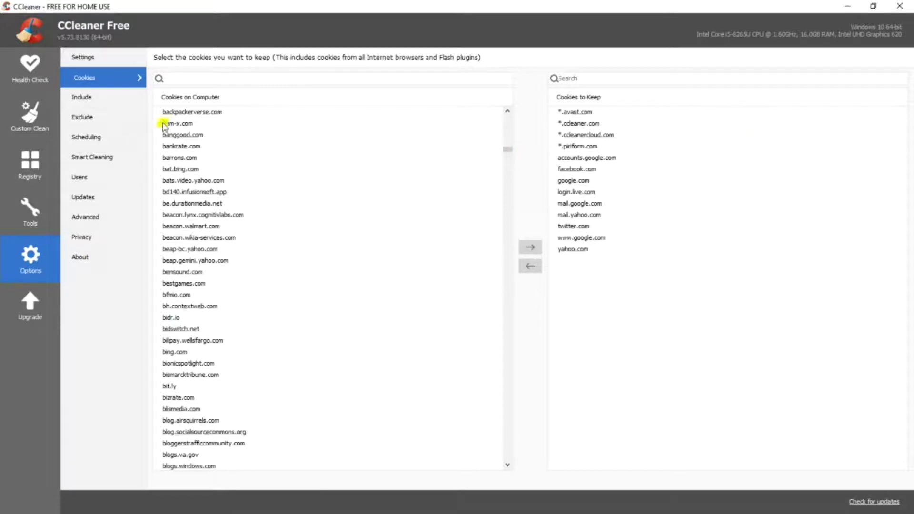
pyautogui.click(93, 97)
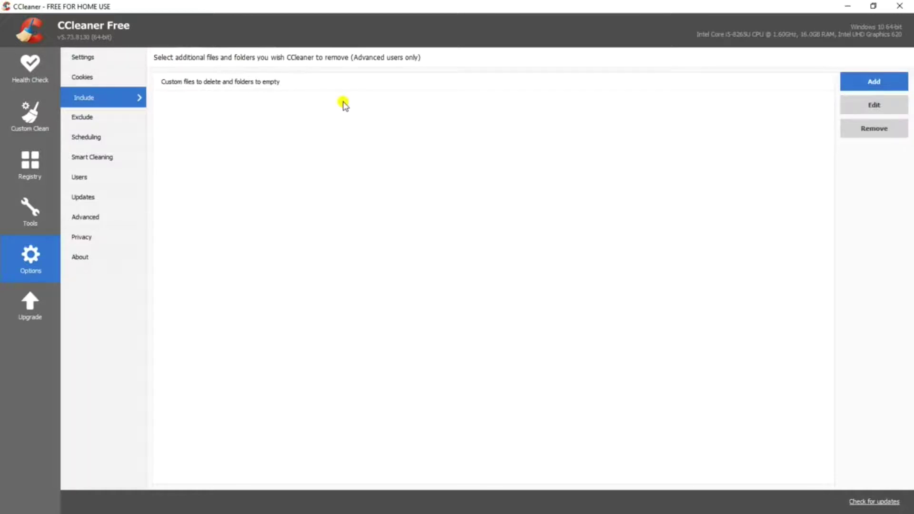
# Review the Exclude and Scheduling options, then show the Smart Cleaning settings.
pyautogui.click(93, 122)
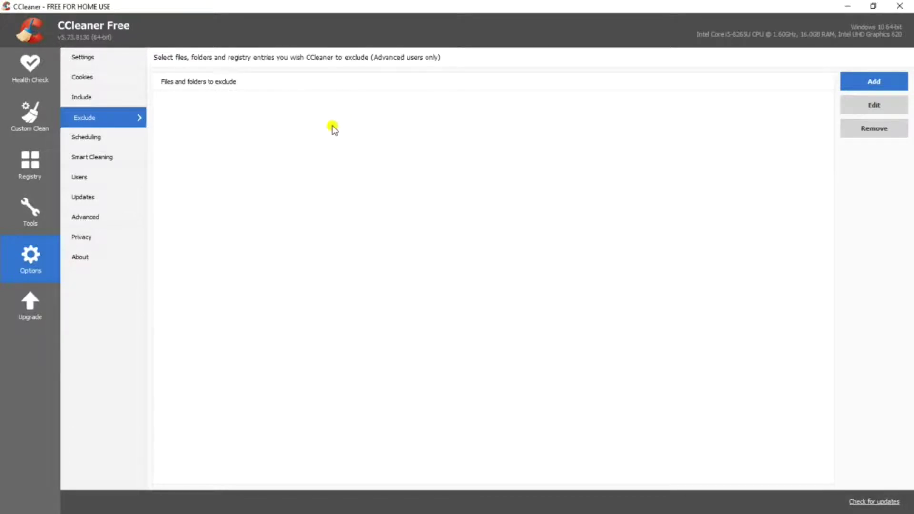
pyautogui.click(110, 143)
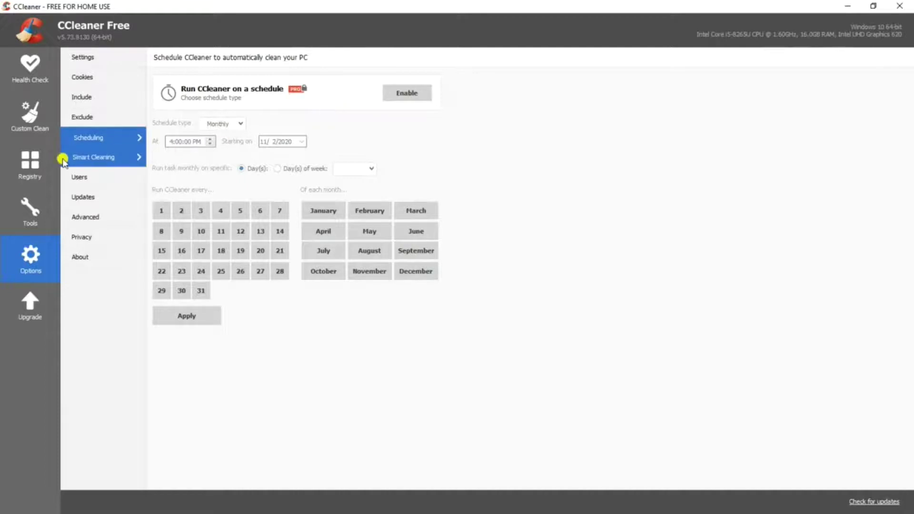
pyautogui.click(80, 158)
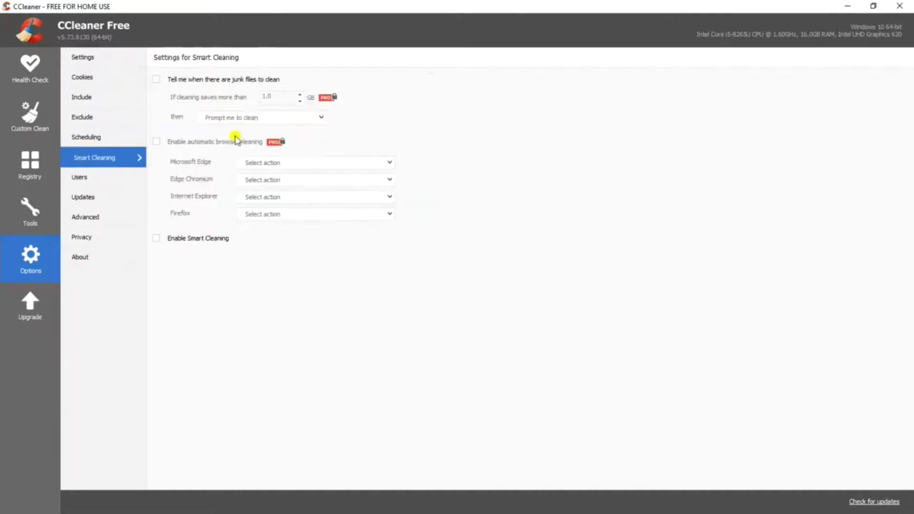
# Turn off junk-file alerts and Smart Cleaning, confirming the warning, then view the Users page.
pyautogui.click(157, 80)
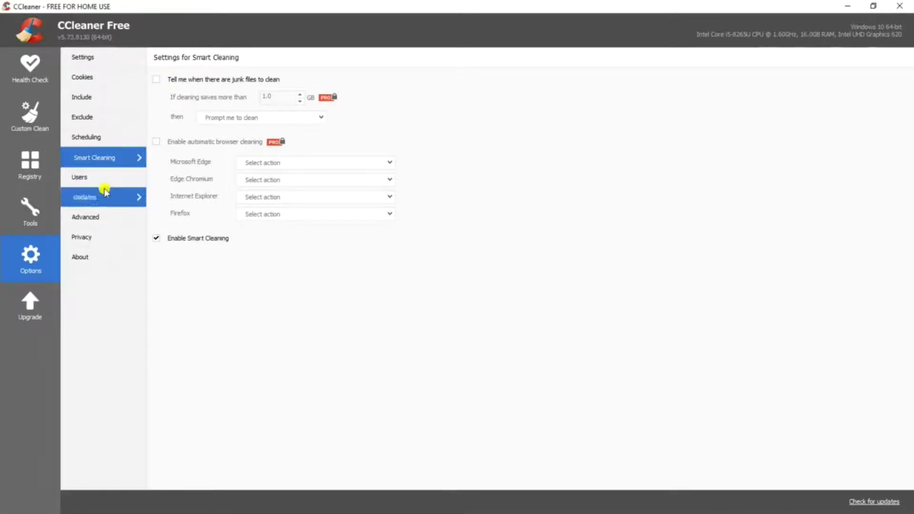
pyautogui.click(156, 238)
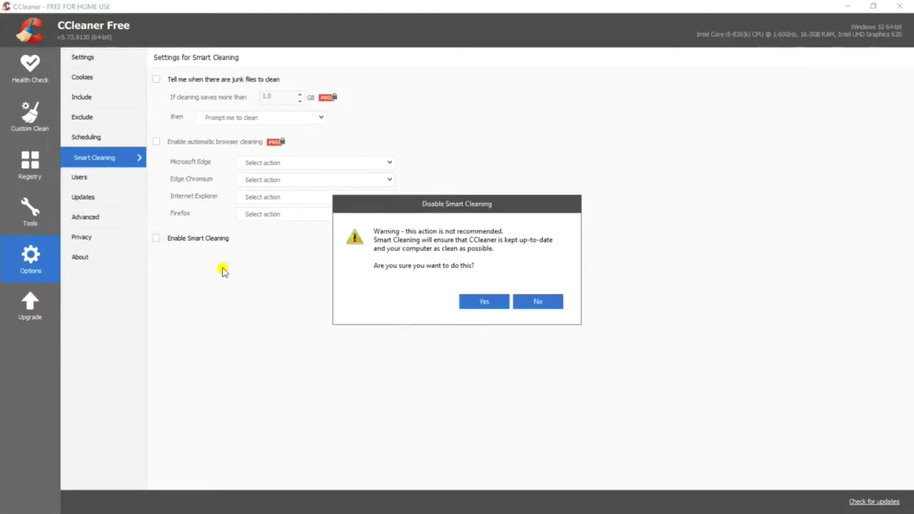
pyautogui.click(489, 302)
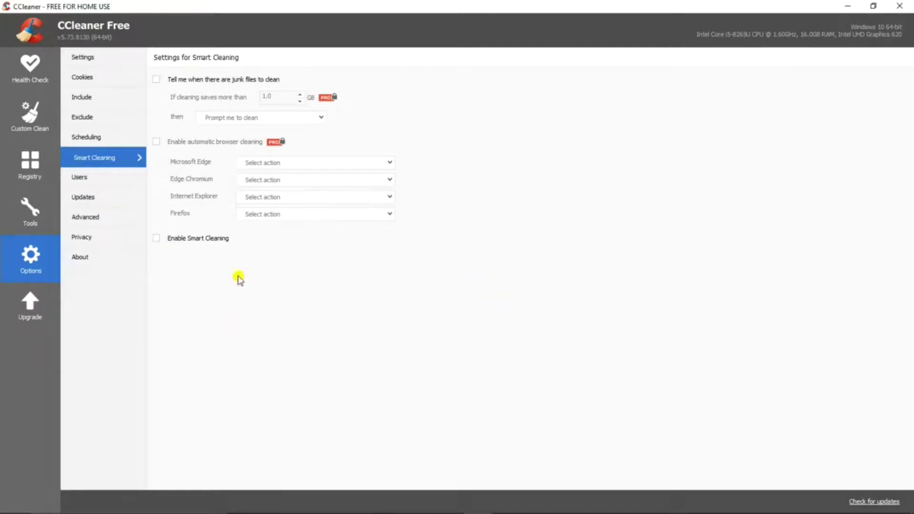
pyautogui.click(83, 177)
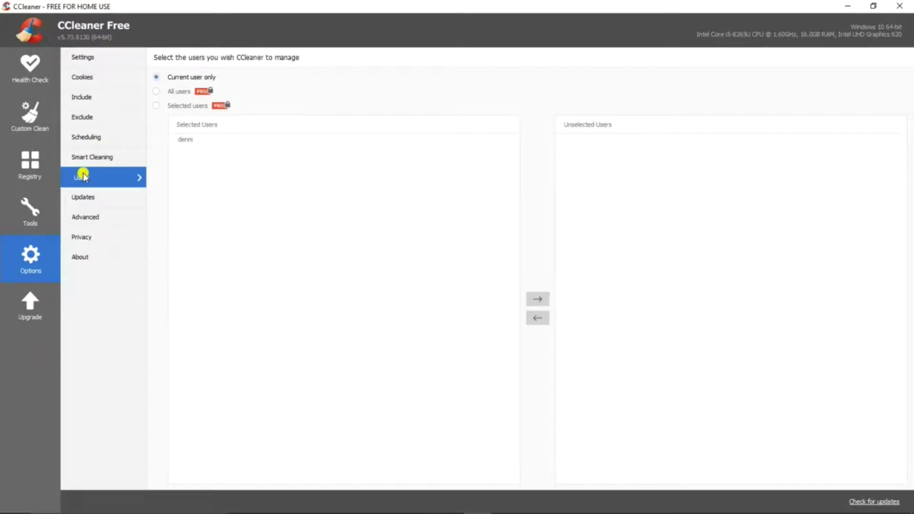
# Untick automatic important updates and update notifications, then view the Advanced options.
pyautogui.click(85, 196)
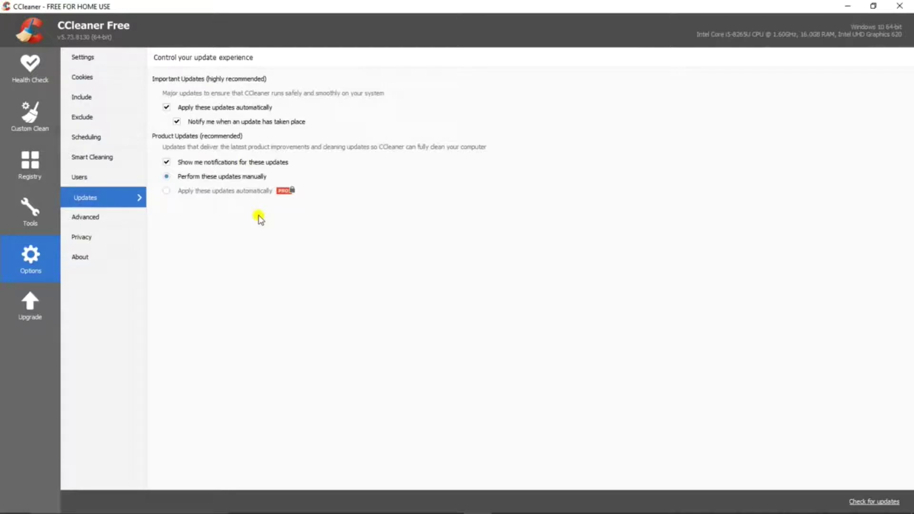
pyautogui.click(167, 109)
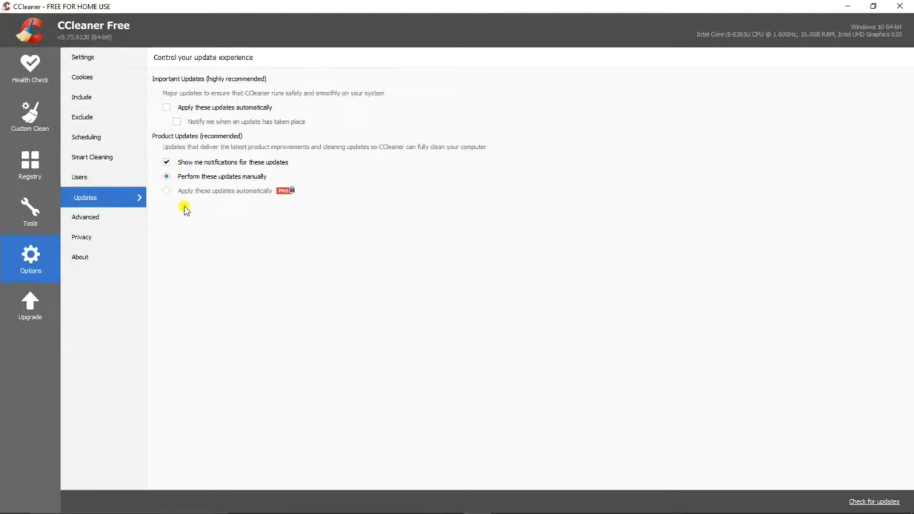
pyautogui.click(166, 163)
pyautogui.click(87, 215)
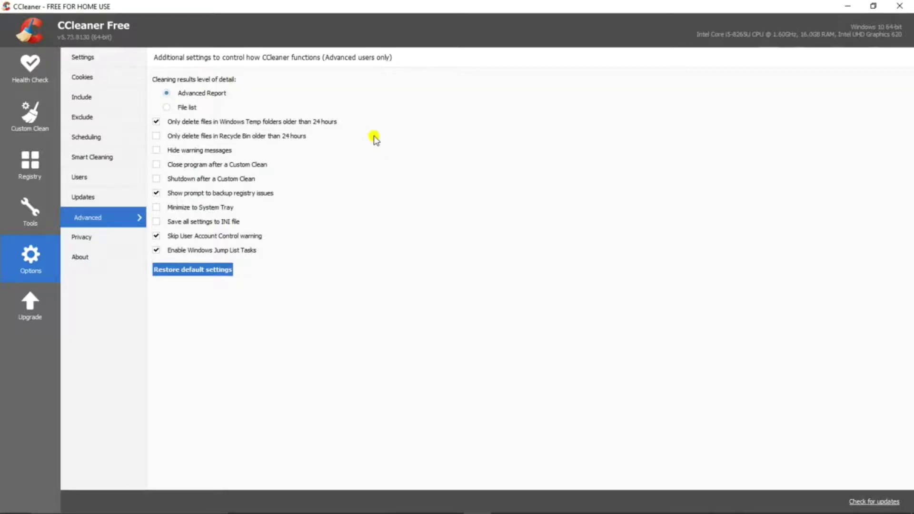
# Untick app-usage data sharing, upgrade offers and third-party offers in Privacy, then view About.
pyautogui.click(96, 242)
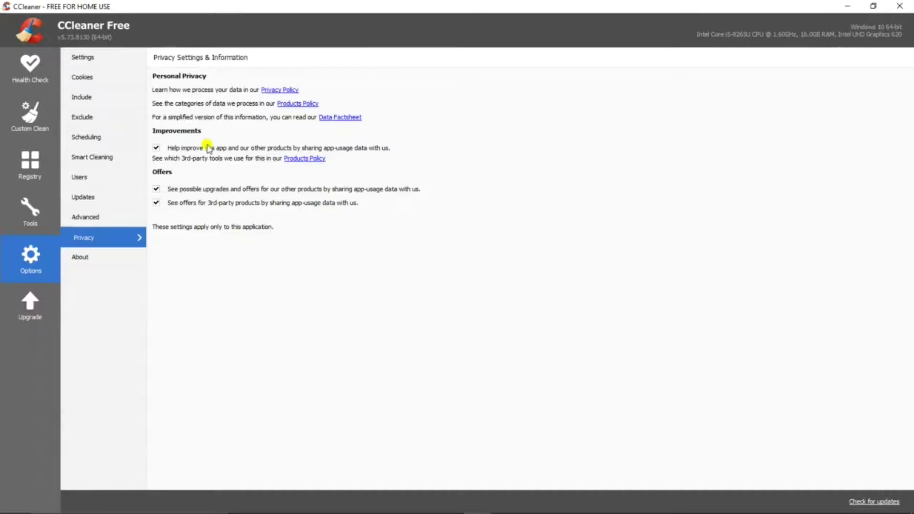
pyautogui.click(156, 148)
pyautogui.click(156, 190)
pyautogui.click(156, 203)
pyautogui.click(93, 261)
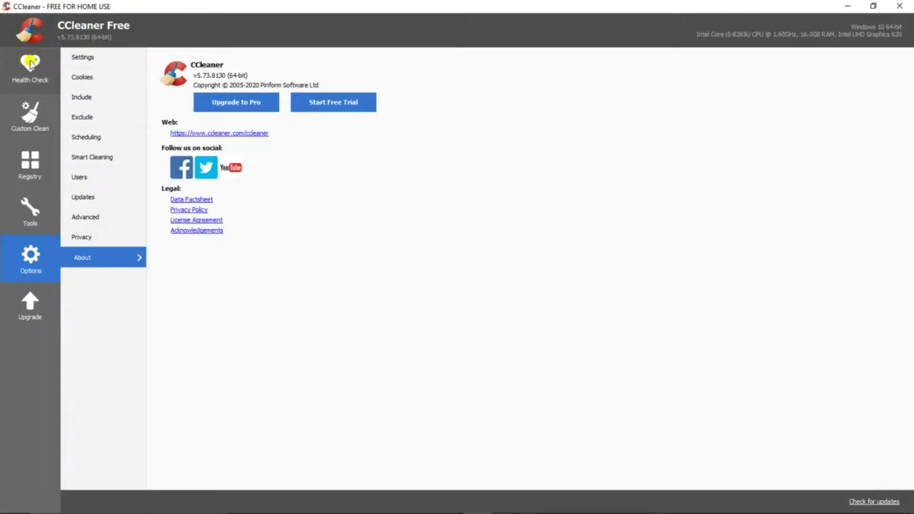
# Go from Health Check to Custom Clean to show the Windows cleaning checklist.
pyautogui.click(30, 64)
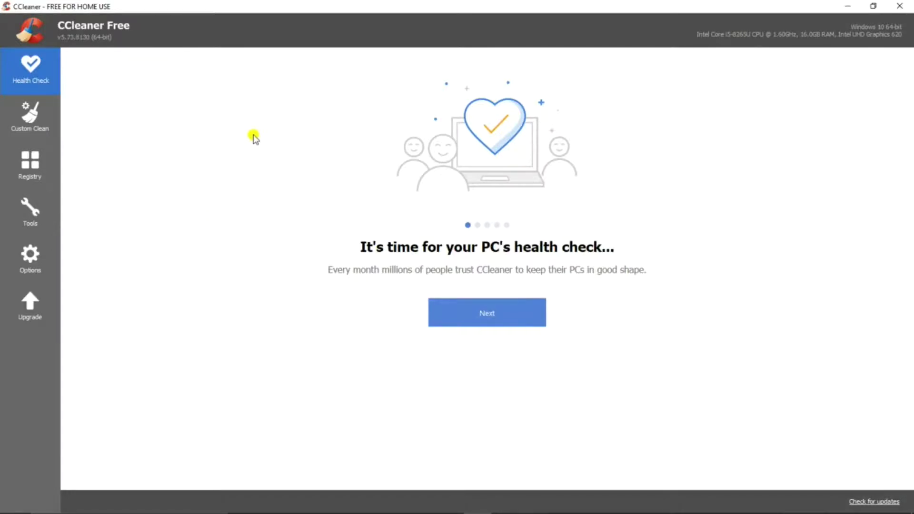
pyautogui.click(32, 113)
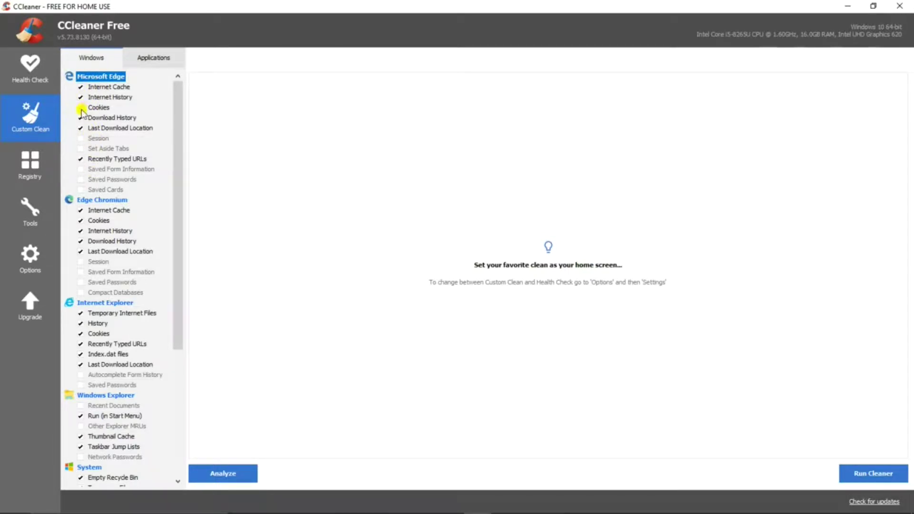
# Untick Cookies for Microsoft Edge, Edge Chromium, Internet Explorer and, under Applications, Firefox.
pyautogui.click(81, 108)
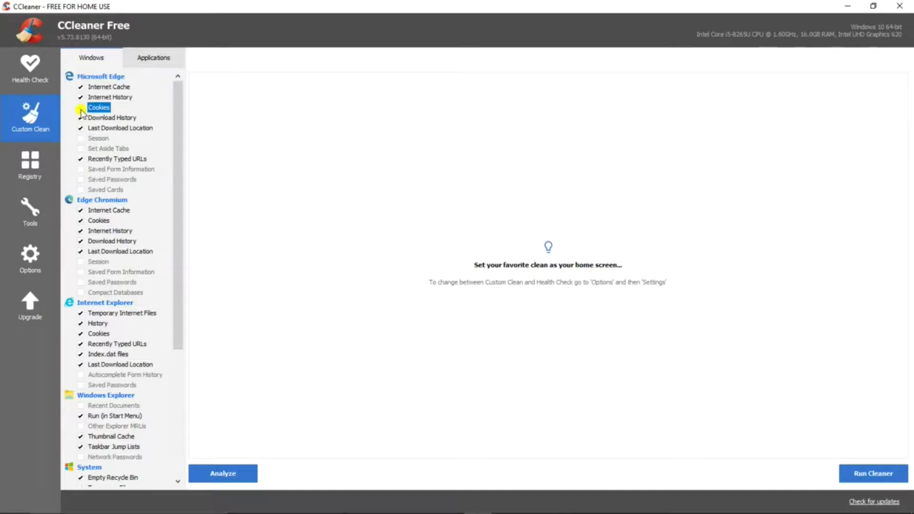
pyautogui.click(81, 221)
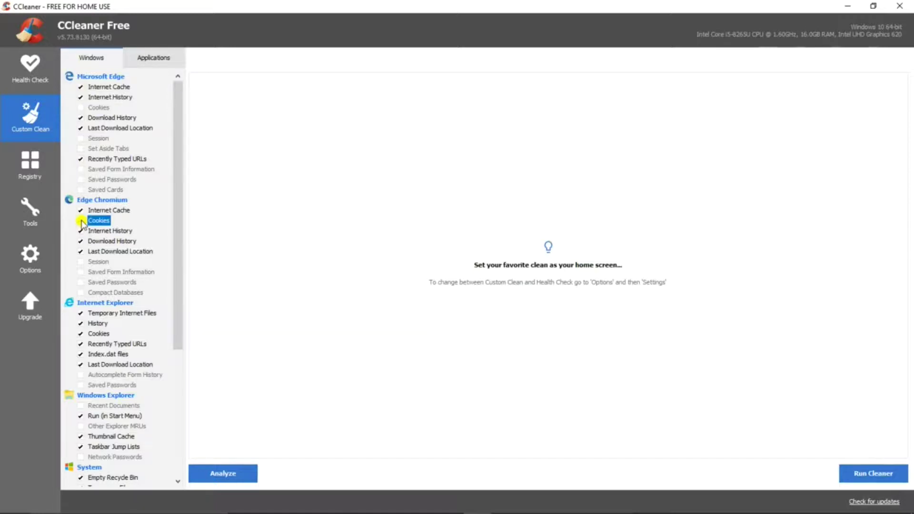
pyautogui.click(80, 335)
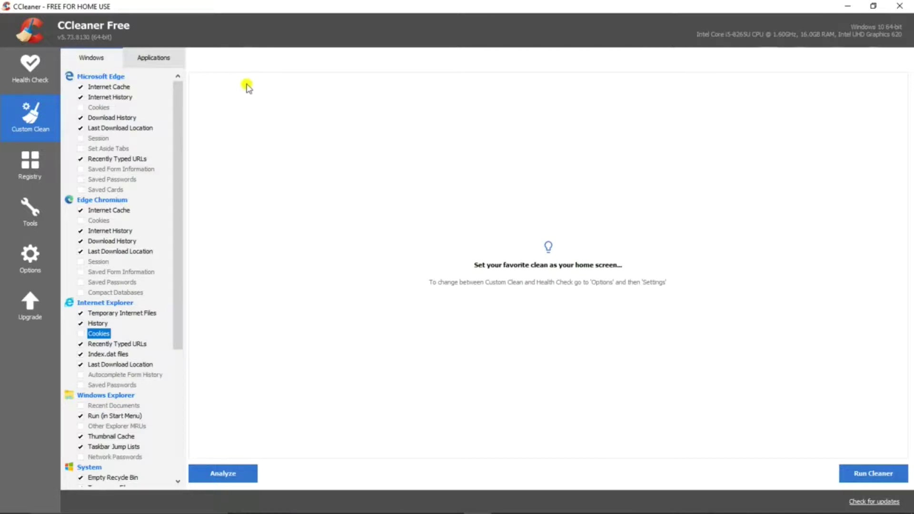
pyautogui.click(155, 60)
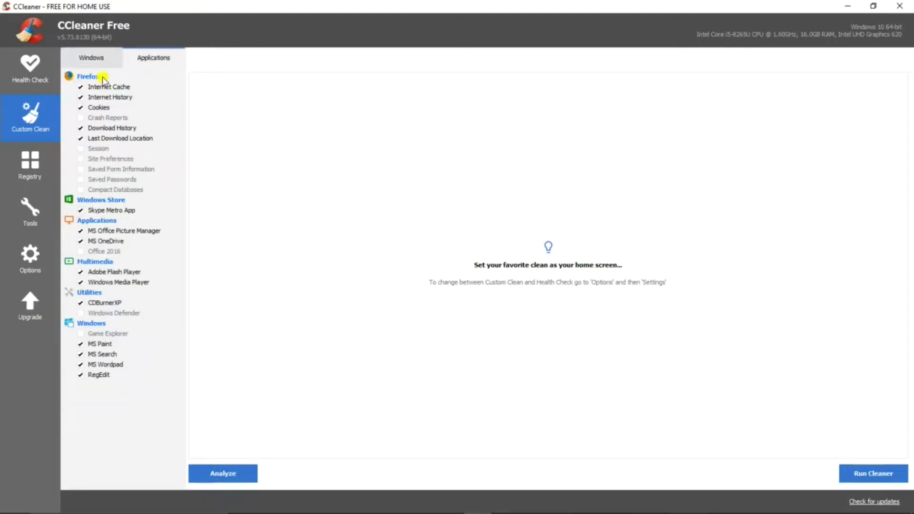
pyautogui.click(81, 108)
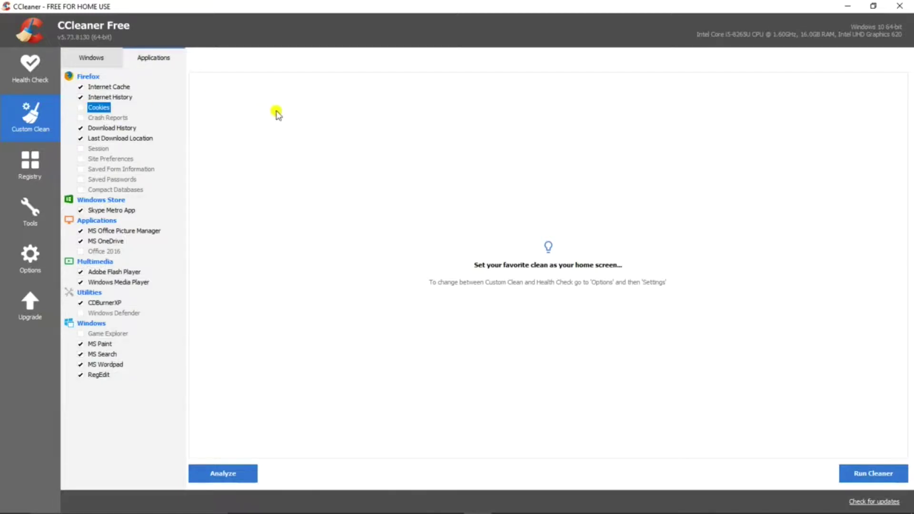
pyautogui.click(99, 62)
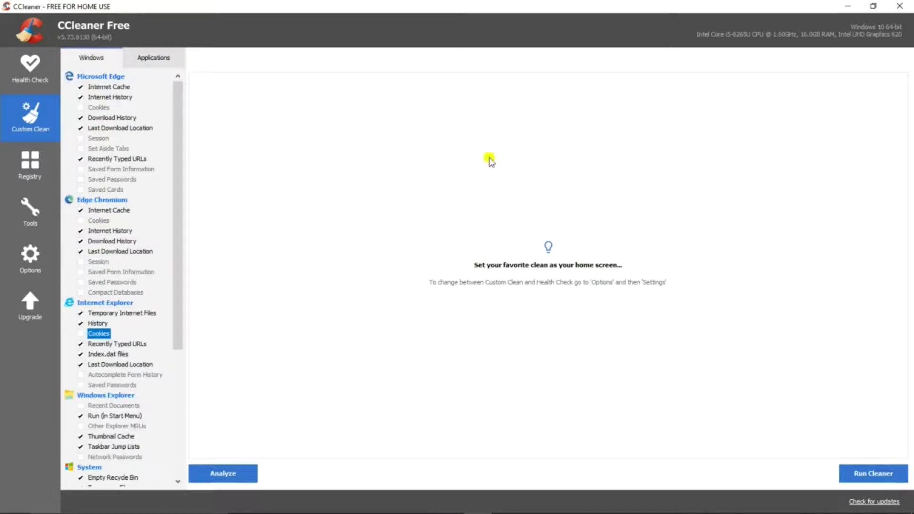
# Run the cleaner on the checked items and confirm, removing about 1,755 MB.
pyautogui.click(885, 474)
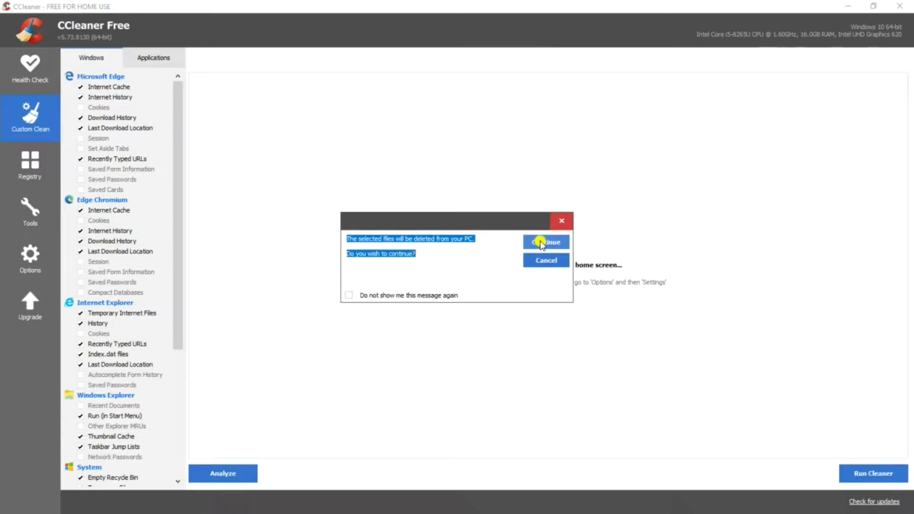
pyautogui.click(541, 242)
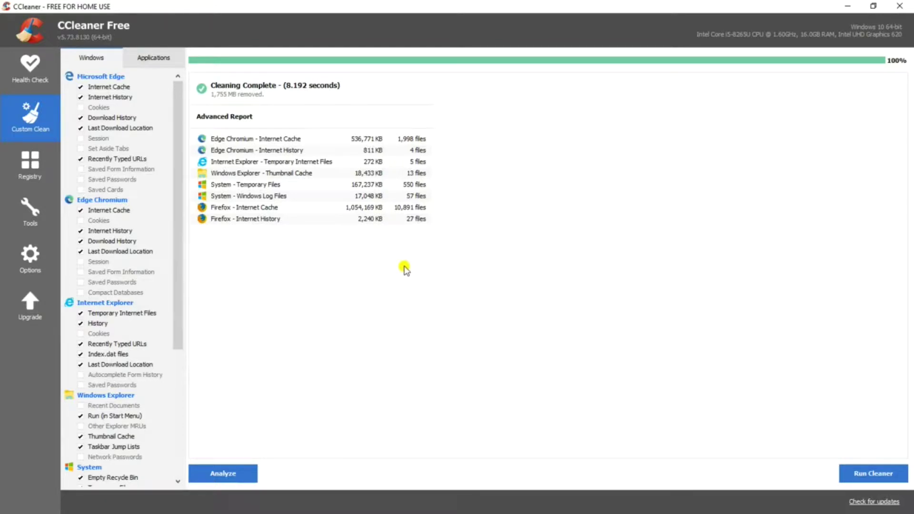
# Open the Registry Cleaner page from the sidebar.
pyautogui.click(30, 161)
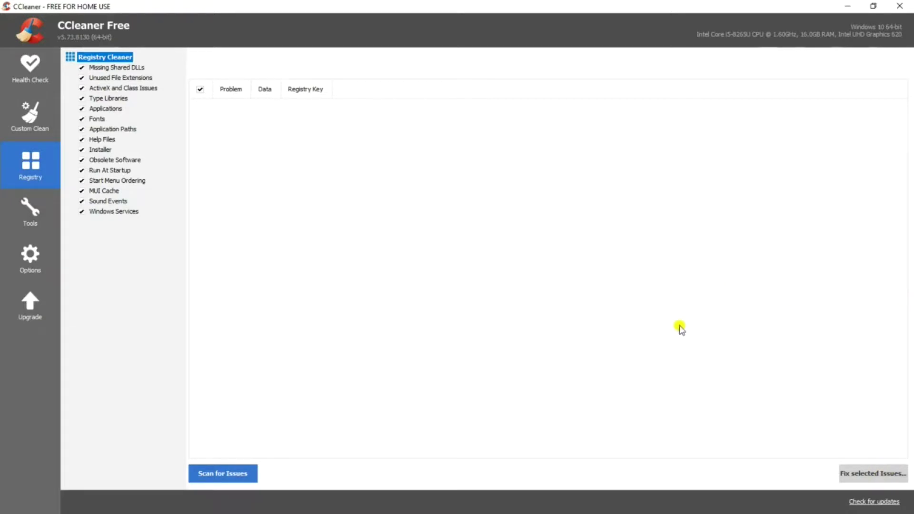
# Scan the registry, save a .reg backup, and fix all 528 issues found.
pyautogui.click(222, 473)
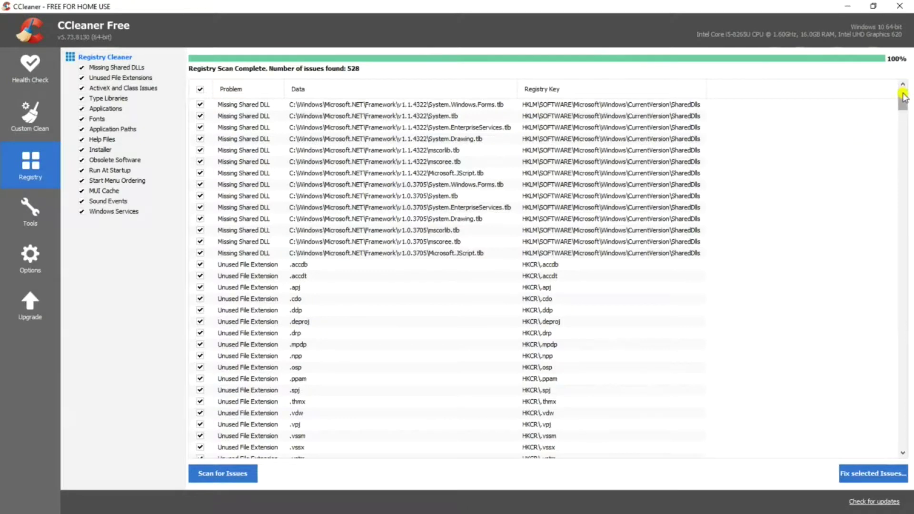
pyautogui.moveTo(903, 97); pyautogui.dragTo(878, 81)
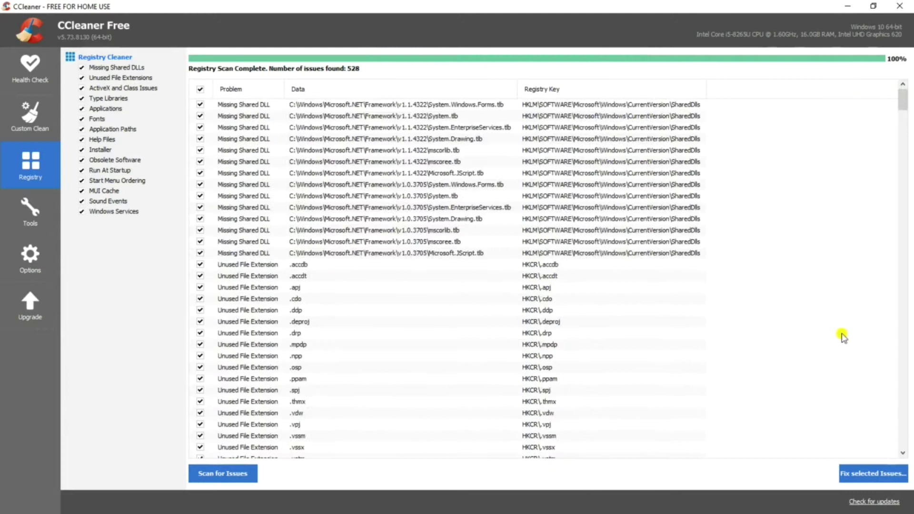
pyautogui.click(880, 475)
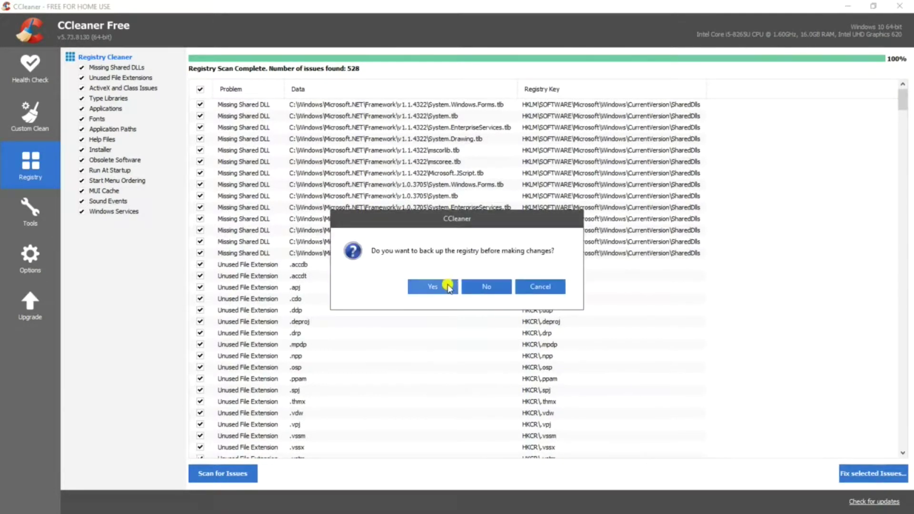
pyautogui.click(447, 287)
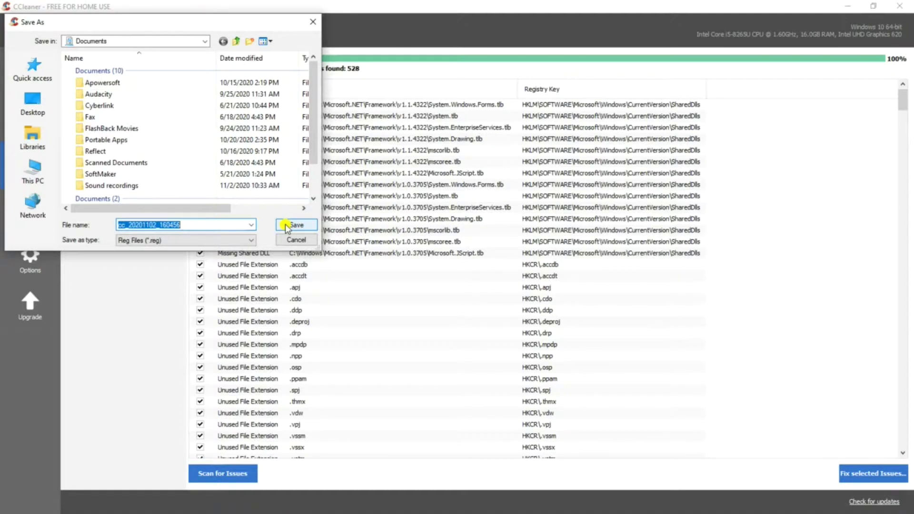
pyautogui.click(286, 225)
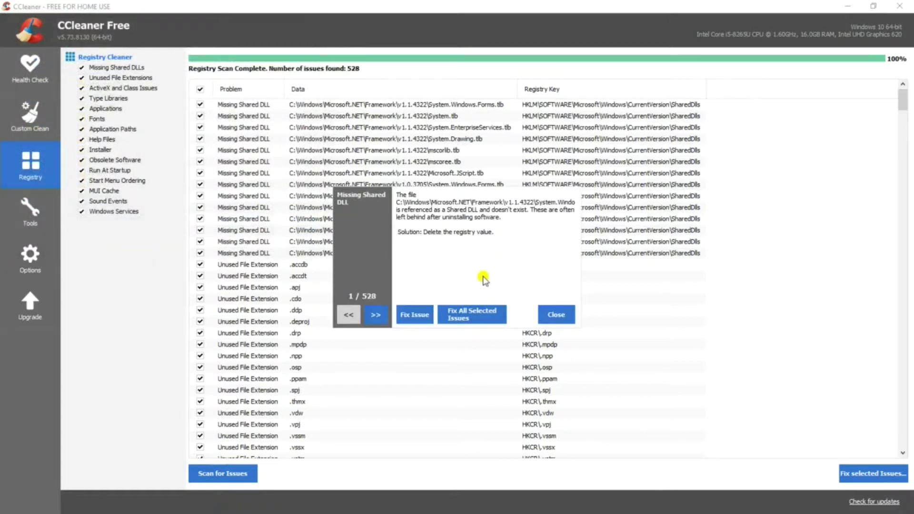
pyautogui.click(479, 312)
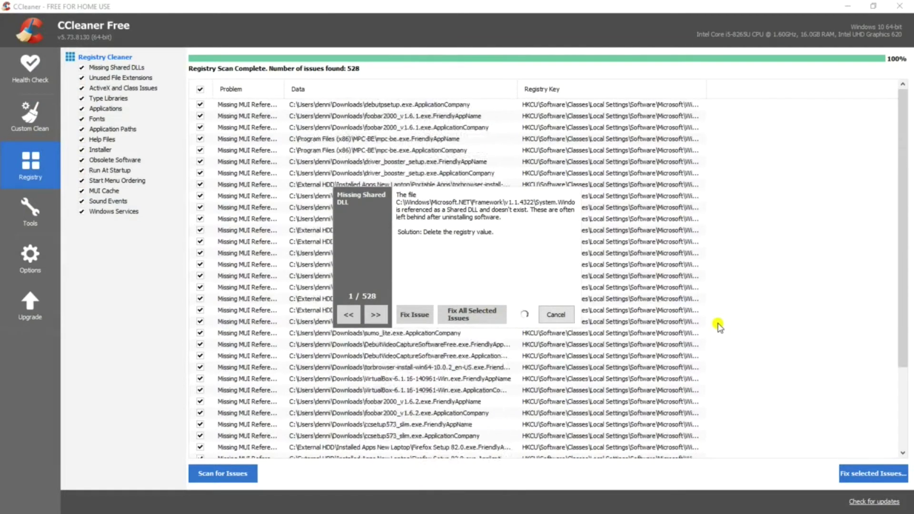
pyautogui.click(556, 315)
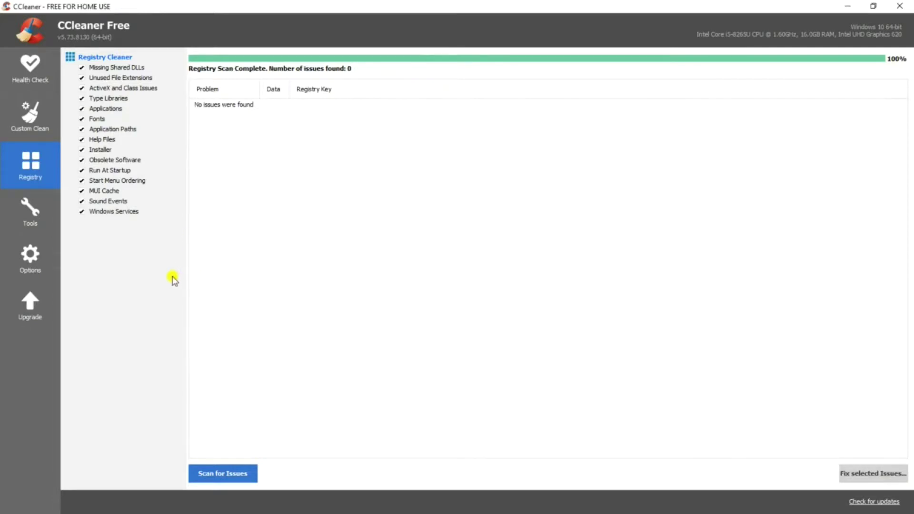
# Browse the Tools installed programs and Software Updater, ending on the Startup list.
pyautogui.click(36, 209)
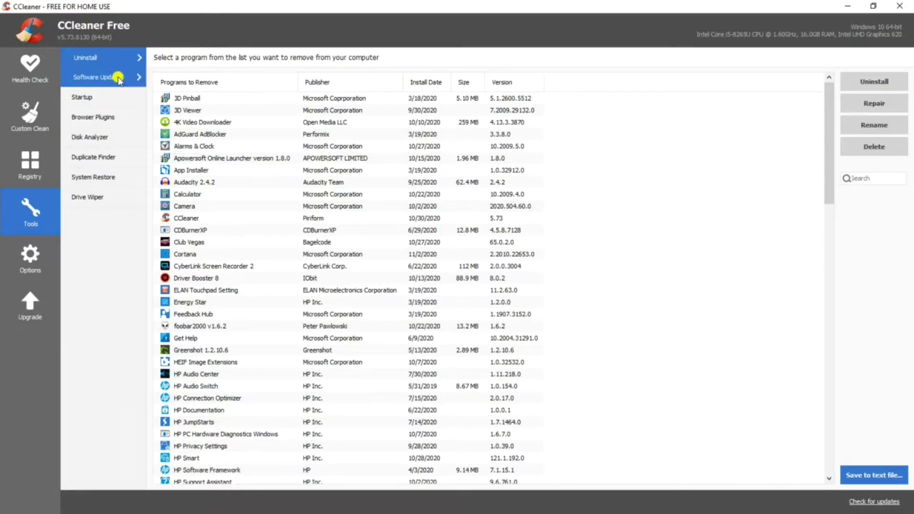
pyautogui.click(98, 78)
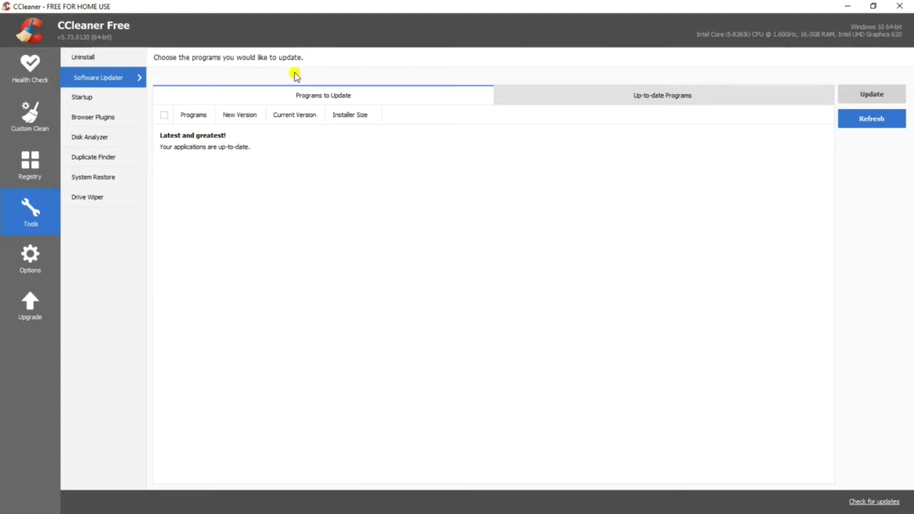
pyautogui.click(89, 97)
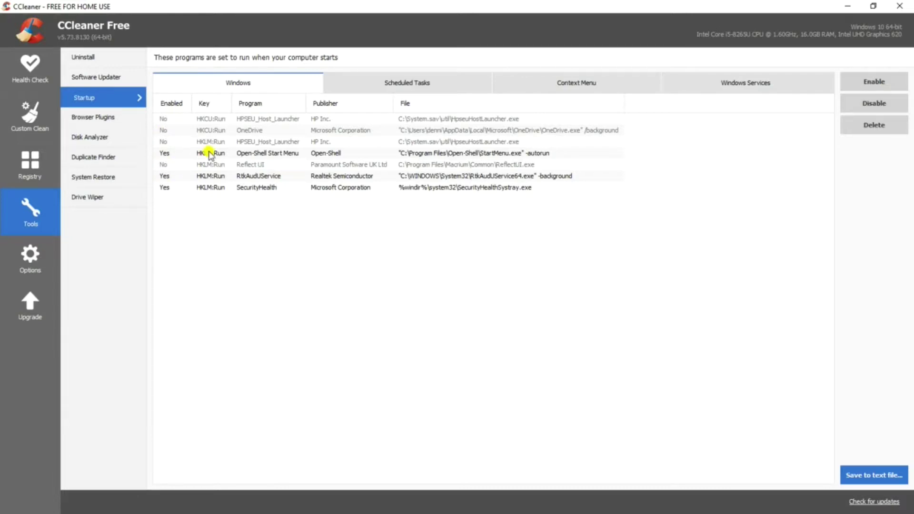
# Inspect the Open-Shell startup entry, review Internet Explorer and Firefox plugins, then show Disk Analyzer.
pyautogui.click(333, 156)
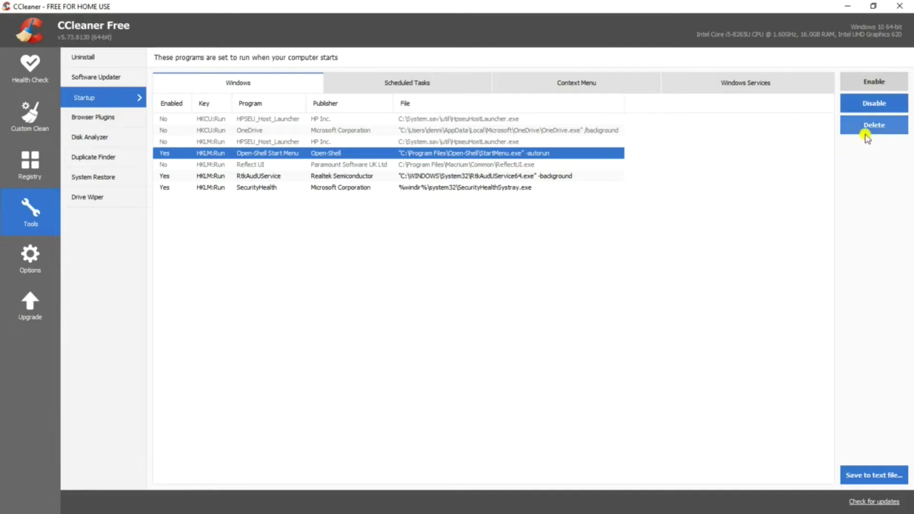
pyautogui.click(470, 258)
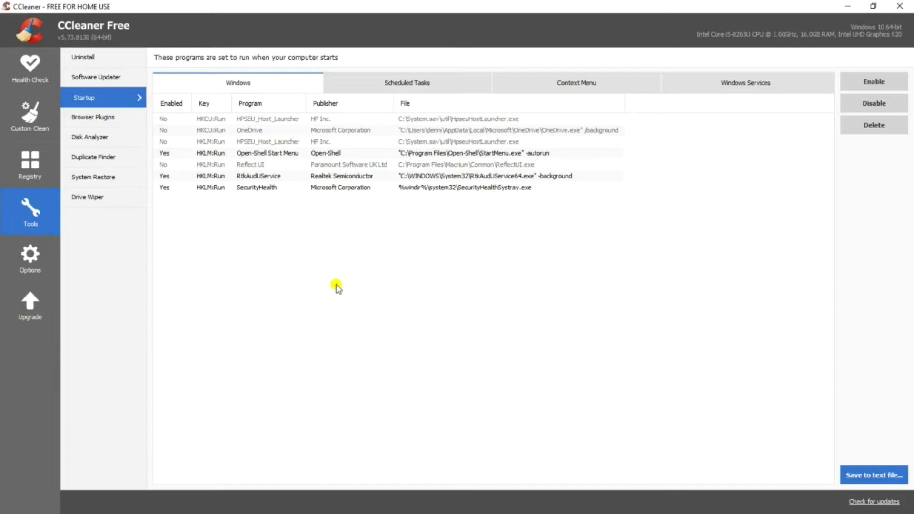
pyautogui.click(104, 116)
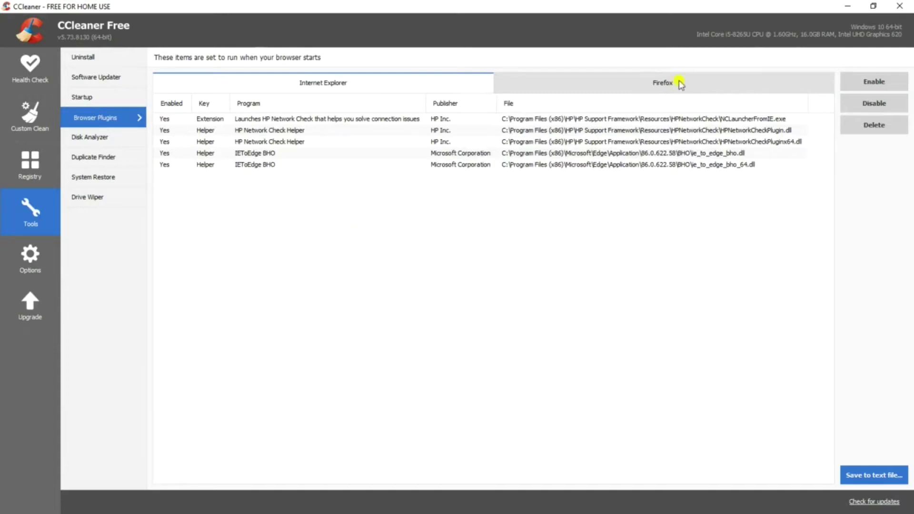
pyautogui.click(662, 81)
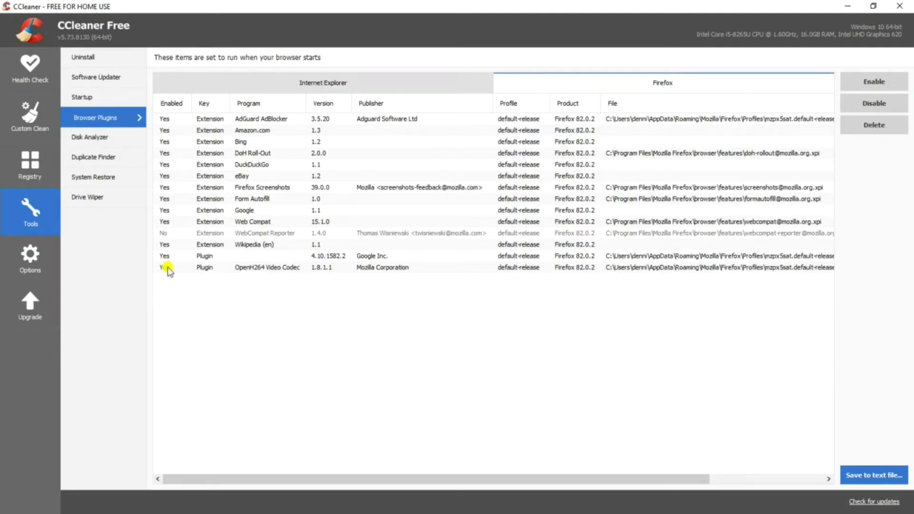
pyautogui.click(111, 139)
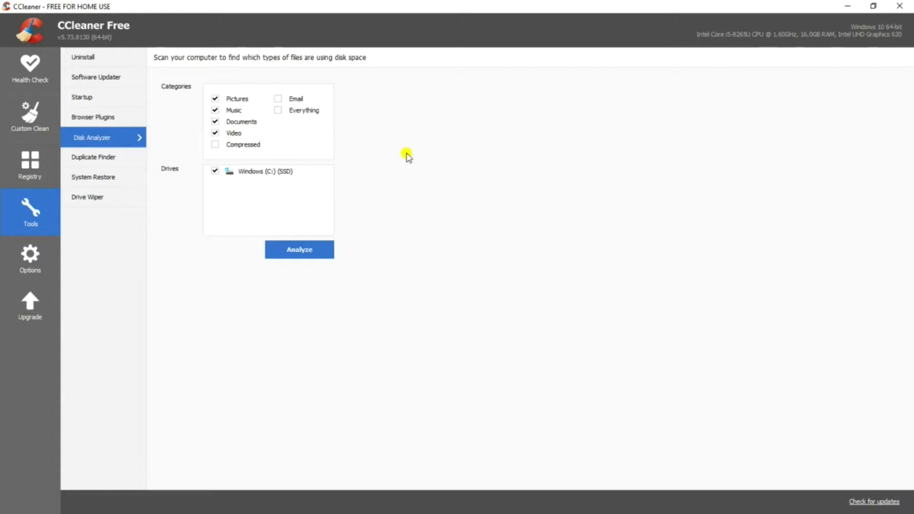
# Look through Duplicate Finder and System Restore points, ending on Drive Wiper.
pyautogui.click(109, 161)
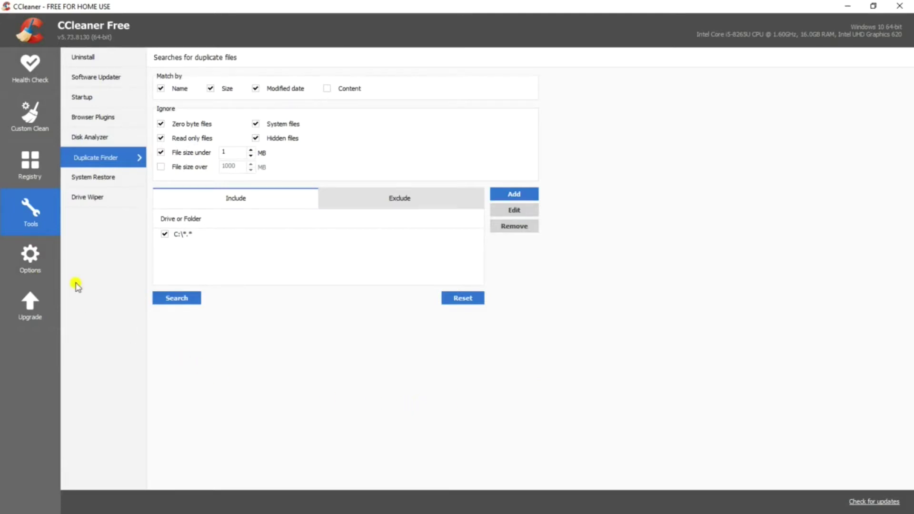
pyautogui.click(97, 177)
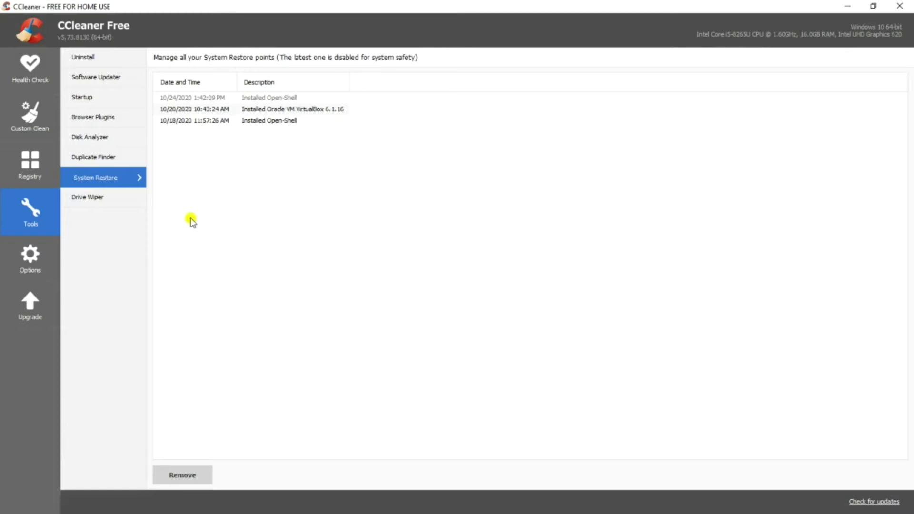
pyautogui.click(85, 202)
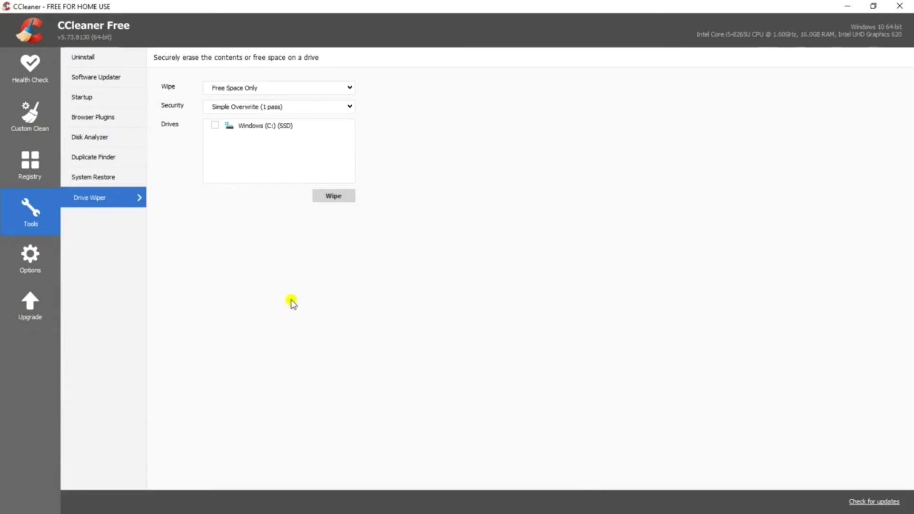
# Set CCleaner Home Screen to Custom Clean in Options > Settings.
pyautogui.click(31, 257)
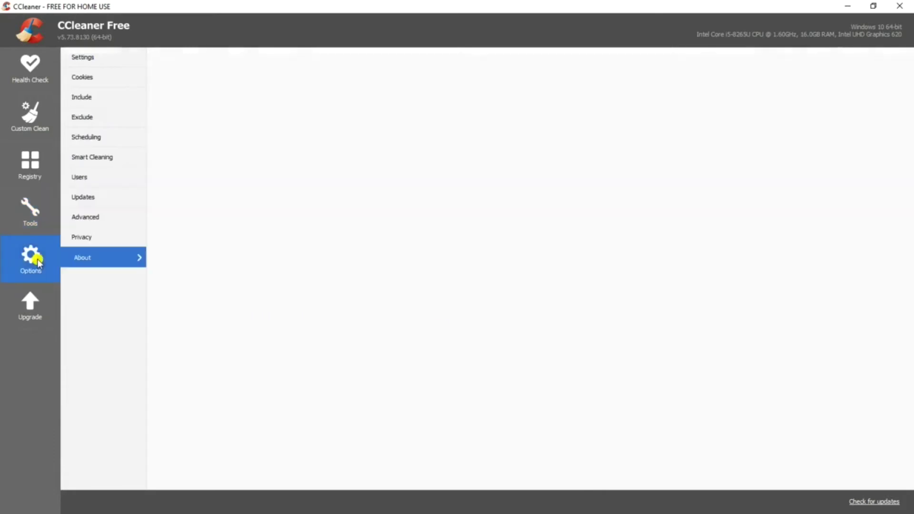
pyautogui.click(86, 57)
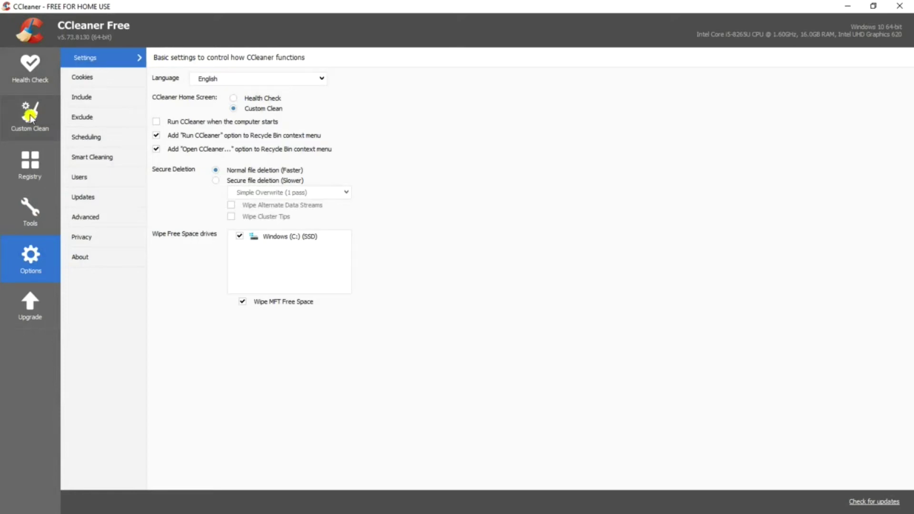
pyautogui.click(233, 109)
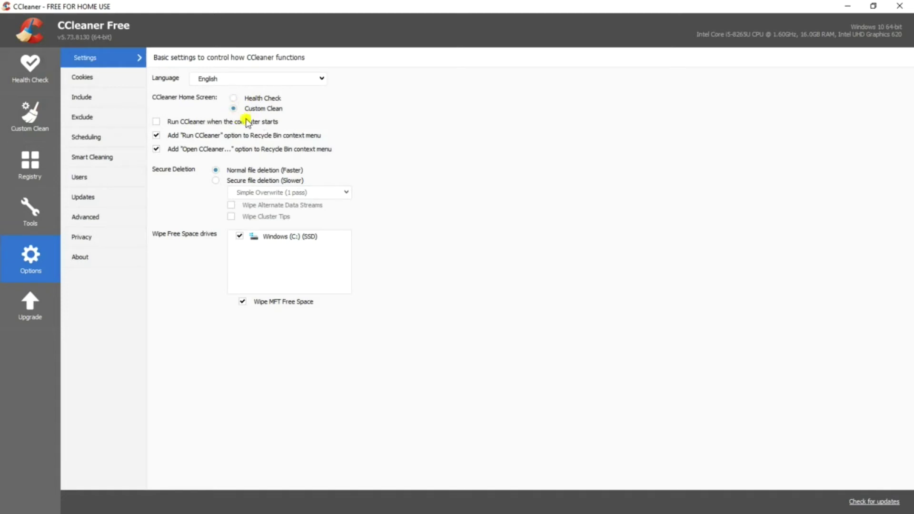